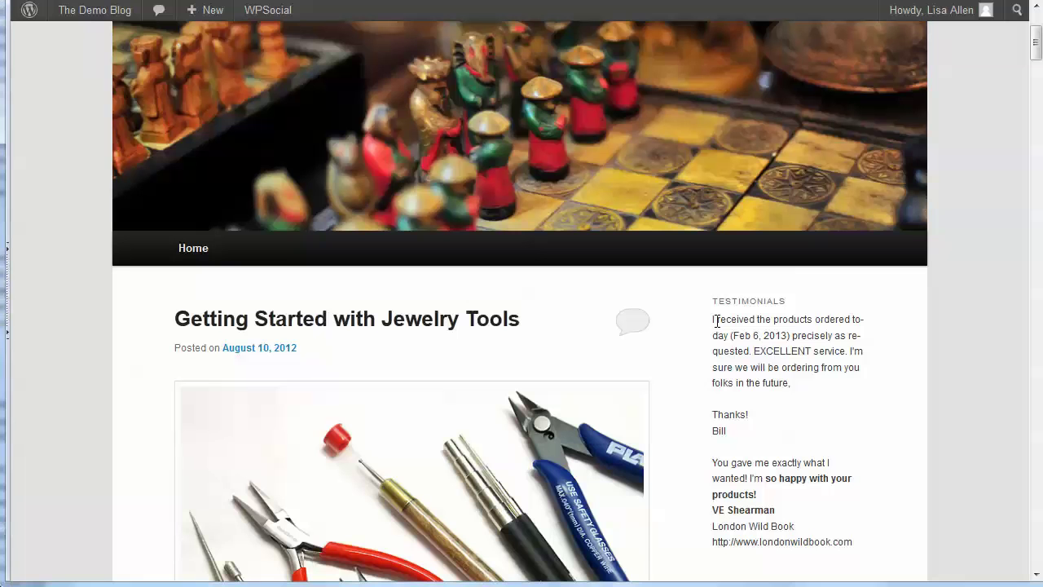
# - Examine the customer testimonials displayed in the blog's sidebar, including their text and signatures
pyautogui.moveTo(714, 320); pyautogui.dragTo(792, 392)
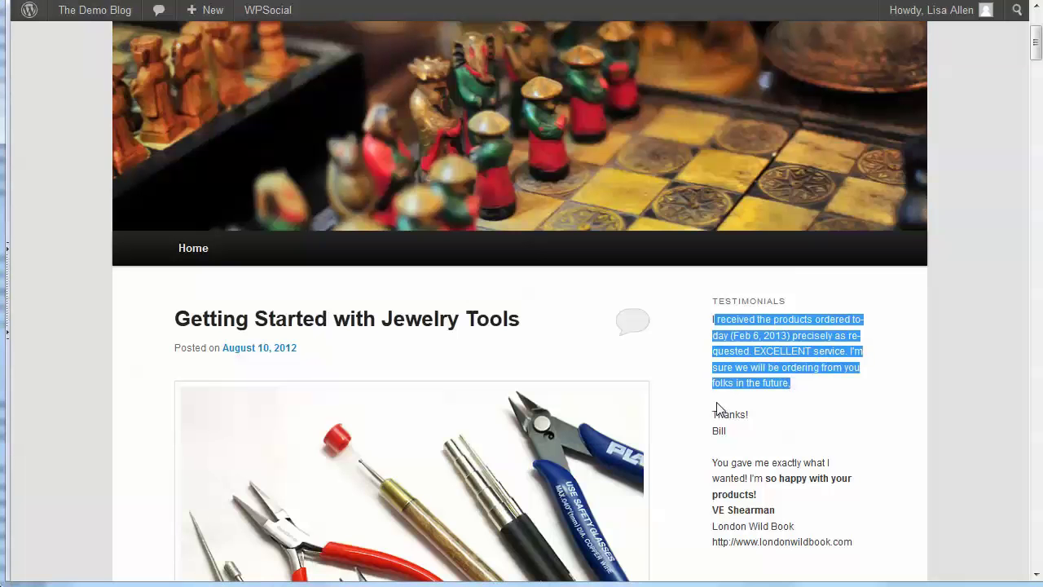
pyautogui.moveTo(714, 430); pyautogui.dragTo(728, 441)
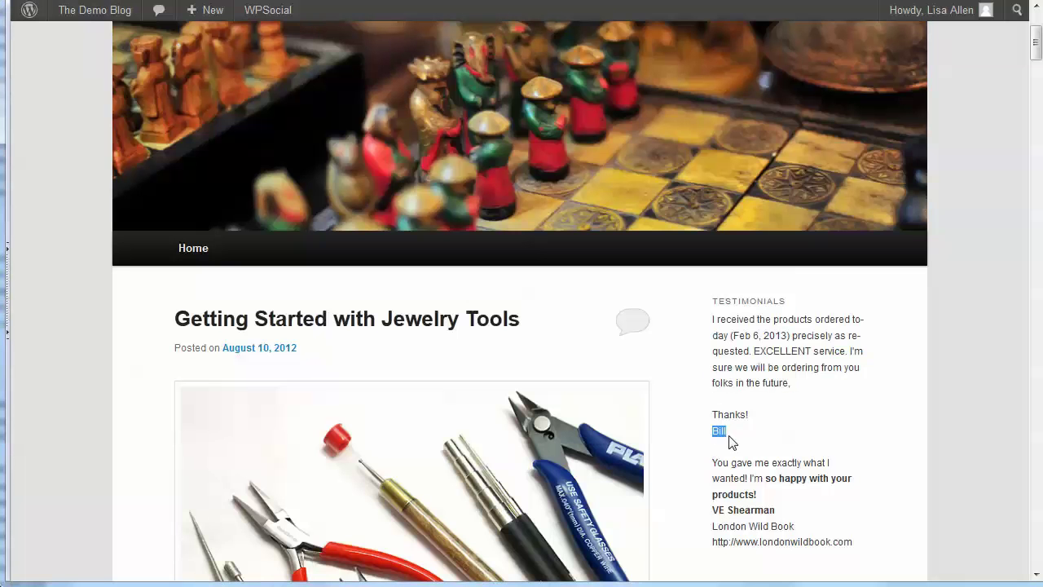
pyautogui.click(731, 443)
# - Go to the site's admin dashboard and open the form for adding a new testimonial
pyautogui.moveTo(104, 14)
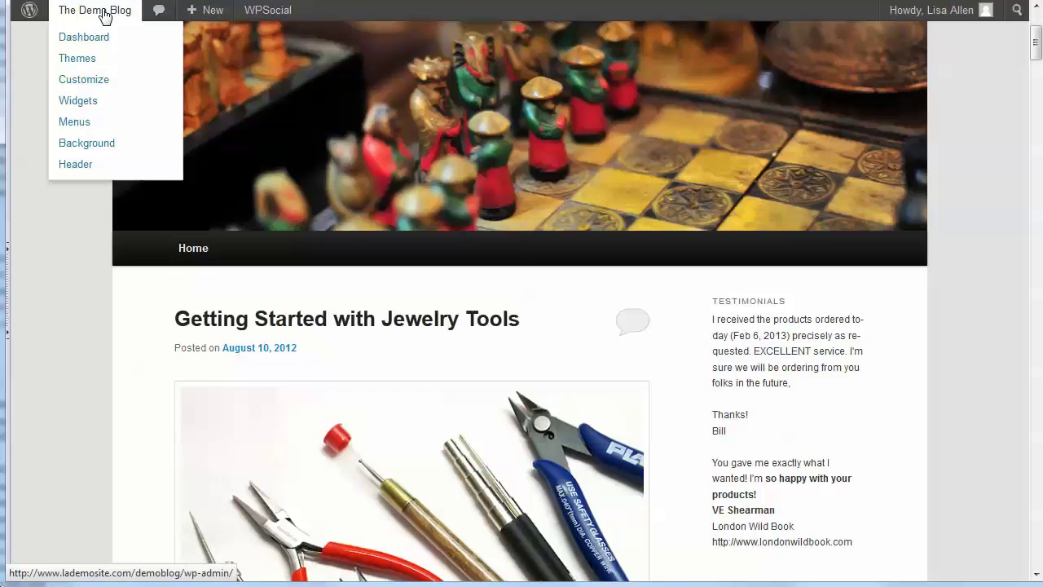
pyautogui.click(84, 37)
pyautogui.moveTo(69, 440)
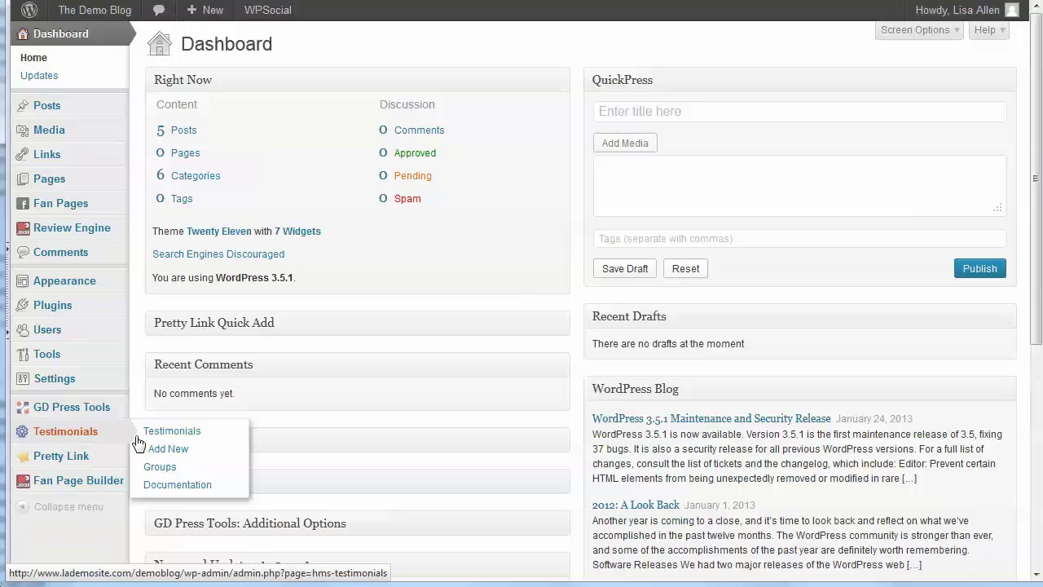
pyautogui.click(167, 450)
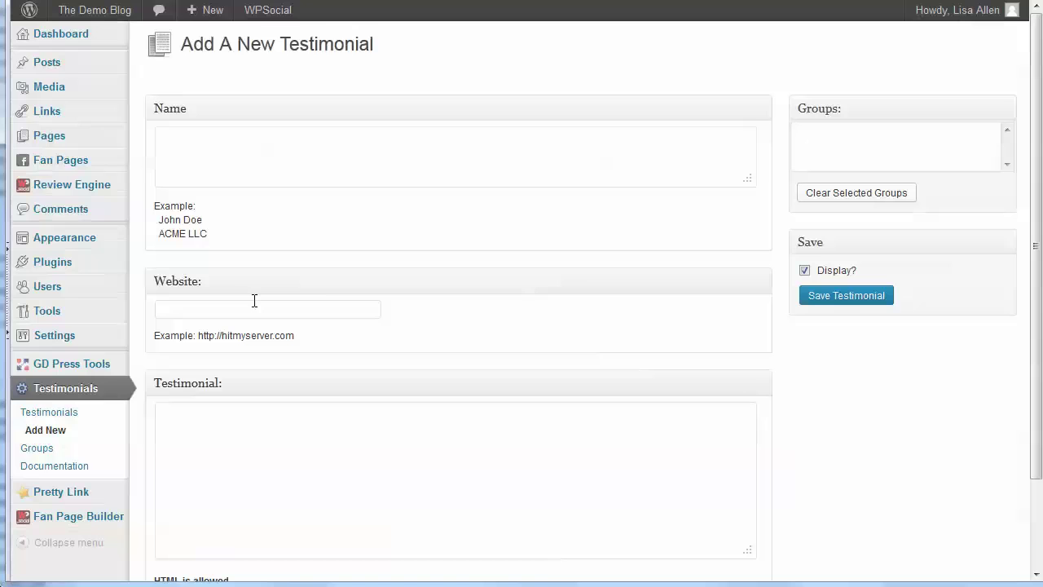
# - Review the new testimonial form's Name, Website, Testimonial and Groups fields without filling them in
pyautogui.click(199, 140)
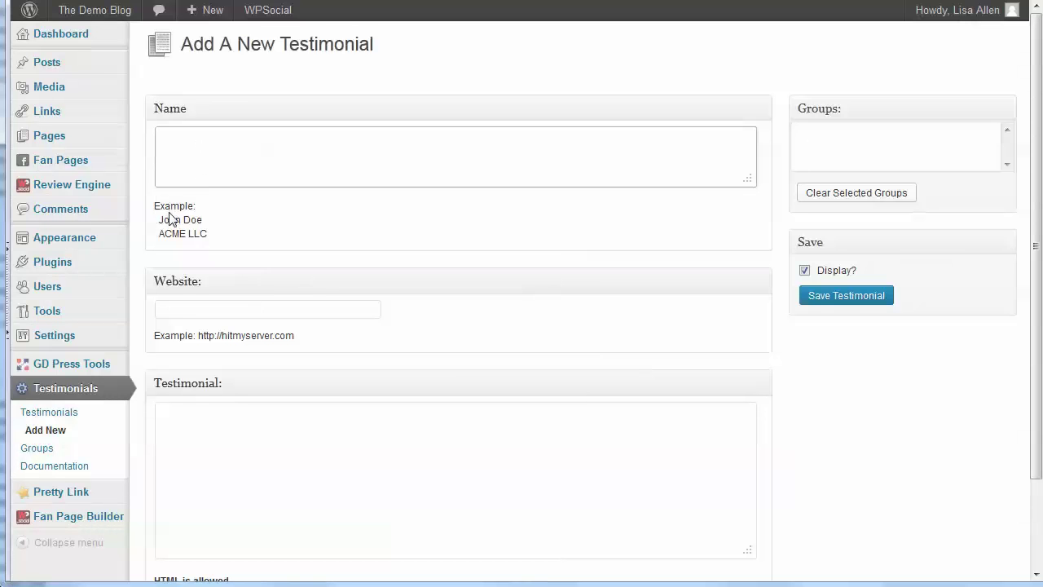
pyautogui.moveTo(160, 220); pyautogui.dragTo(208, 234)
pyautogui.click(190, 142)
pyautogui.click(184, 310)
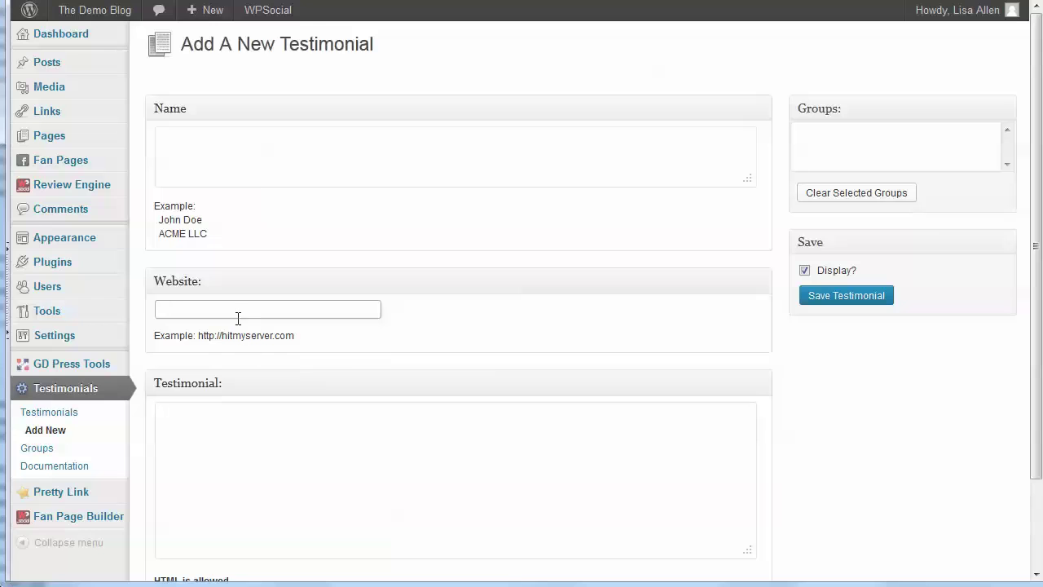
pyautogui.click(198, 416)
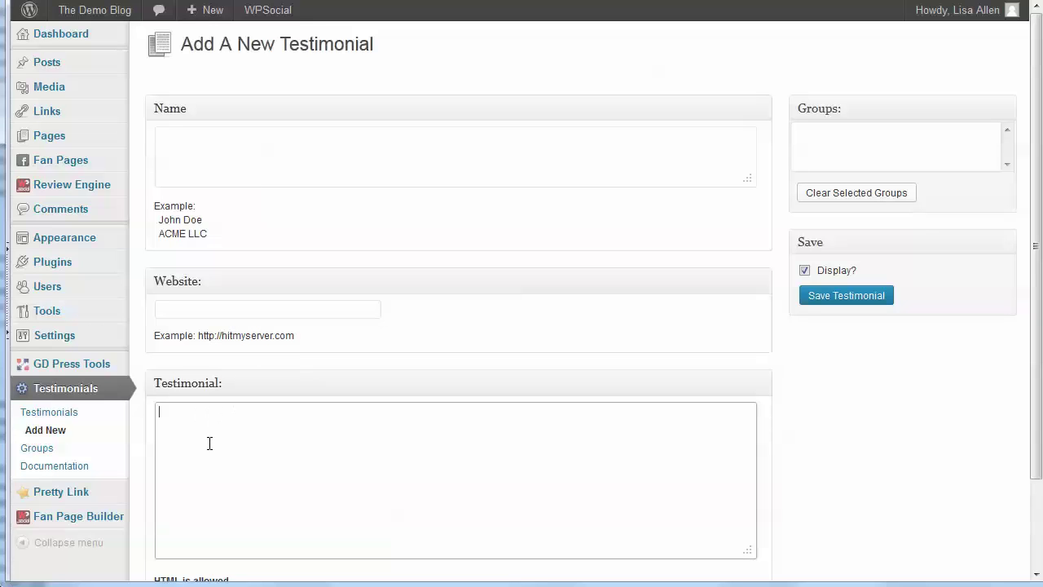
pyautogui.click(892, 199)
# - Open the list of existing testimonials and move the testimonial with ID 1 below the one with ID 2
pyautogui.click(79, 413)
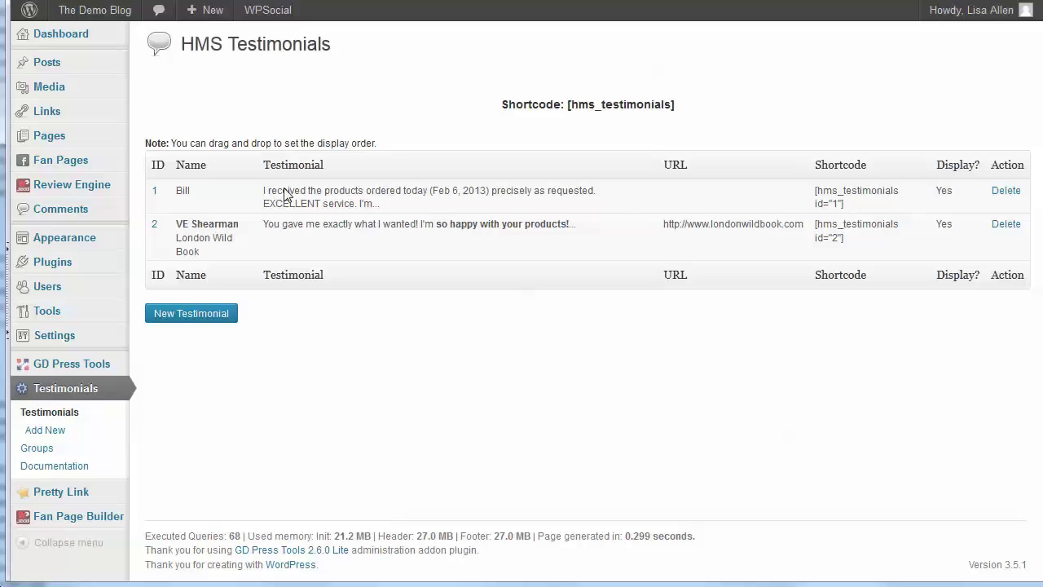
pyautogui.moveTo(275, 205); pyautogui.dragTo(319, 257)
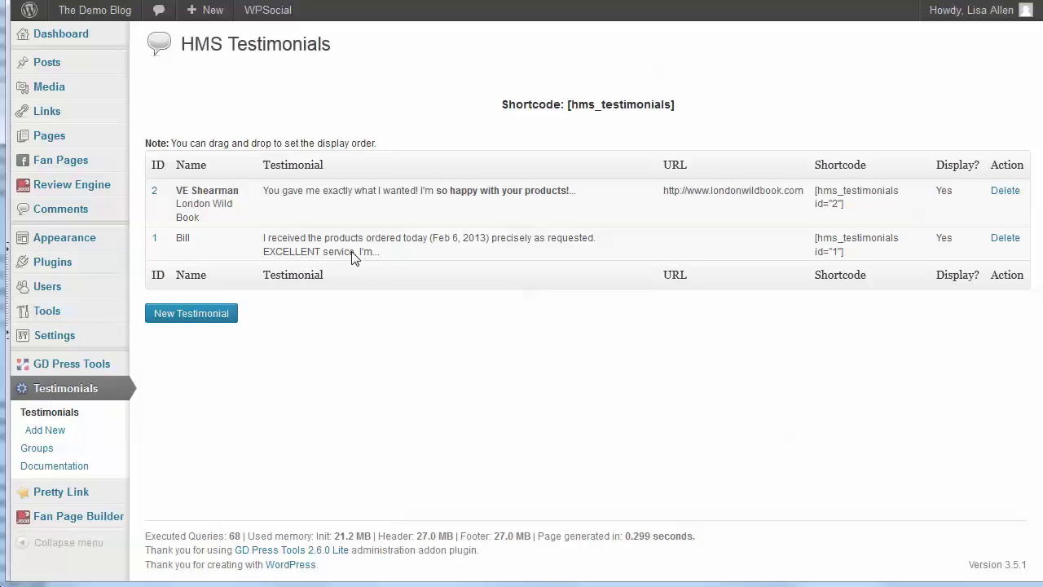
# - Open the form for a new testimonial group and examine its Name field and the example group name
pyautogui.click(36, 450)
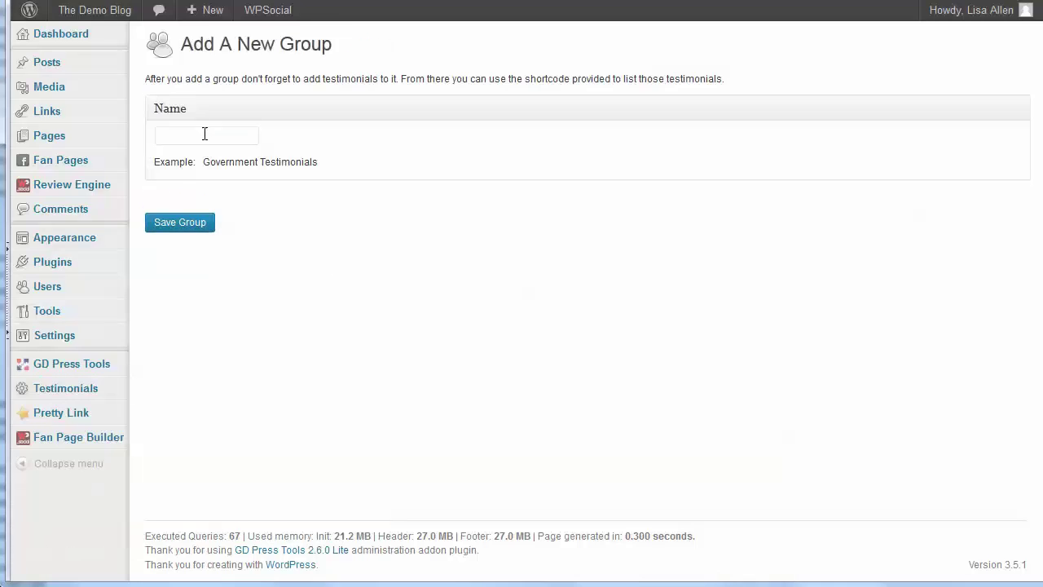
pyautogui.click(202, 135)
pyautogui.moveTo(204, 162); pyautogui.dragTo(354, 190)
pyautogui.hotkey('ctrl', 'c')
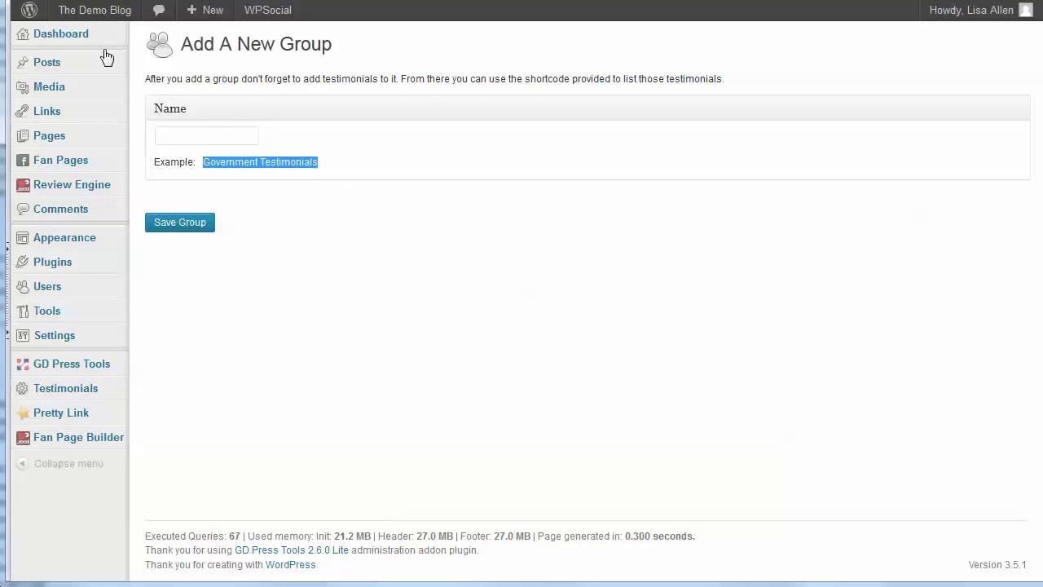
pyautogui.click(180, 136)
pyautogui.hotkey('ctrl', 'v')
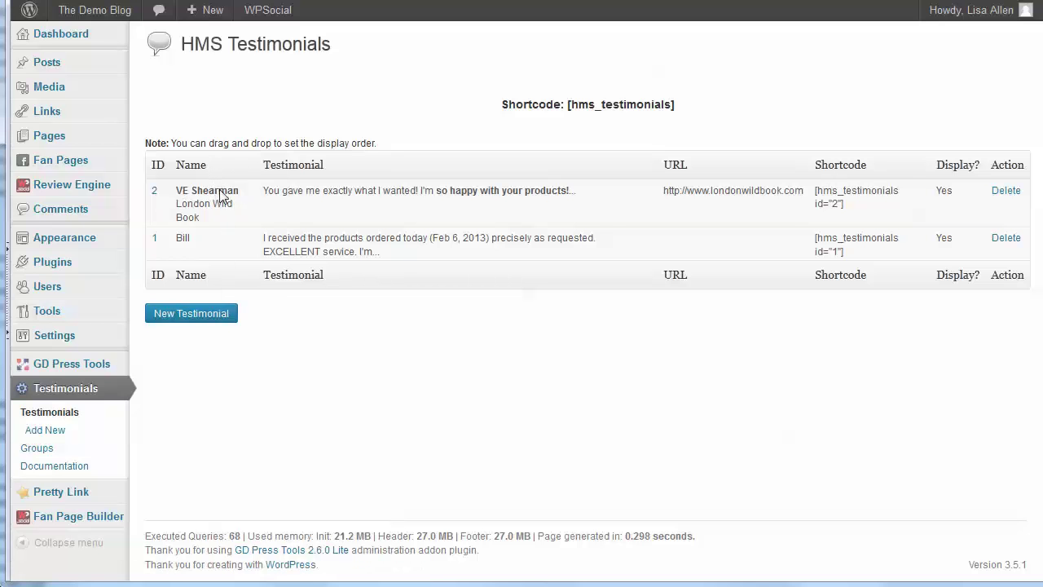
# - Open the testimonials plugin's documentation and read through its features, shortcode options and widgets
pyautogui.click(67, 466)
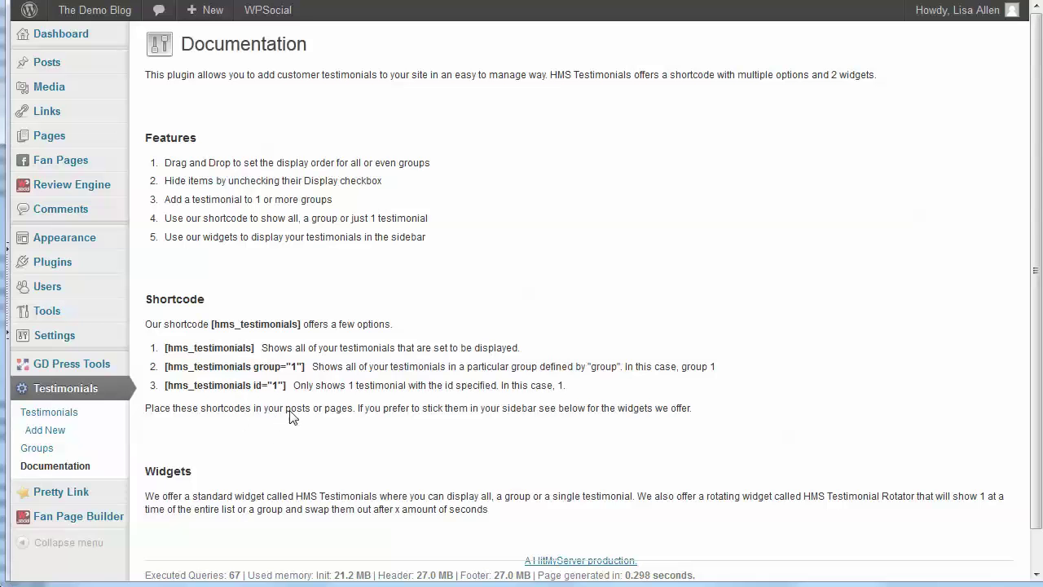
pyautogui.scroll(-1, 336, 424)
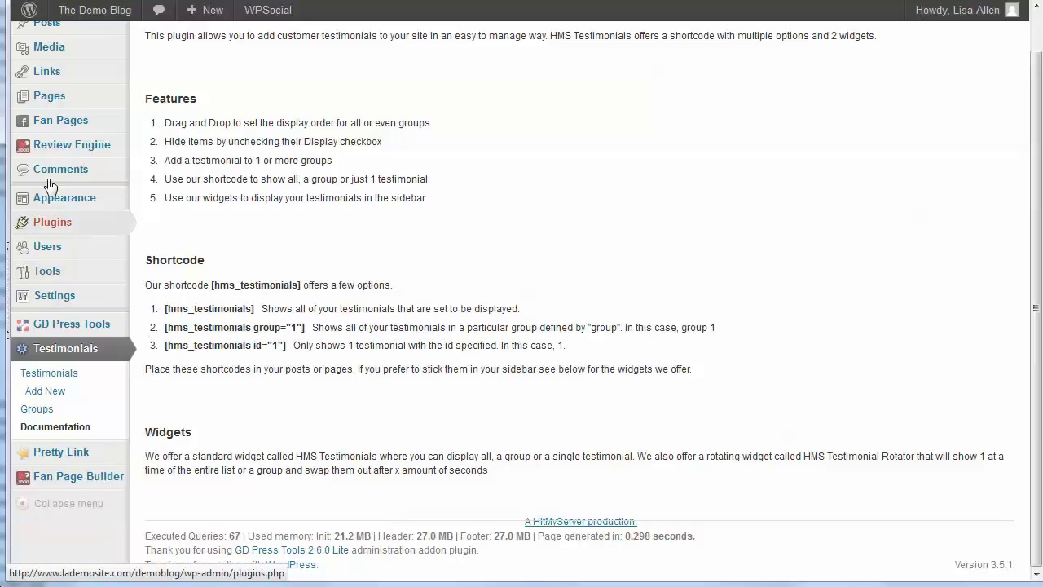
# - Review the settings of the HMS Testimonials widget in the Main Sidebar, and delete that widget
pyautogui.click(159, 214)
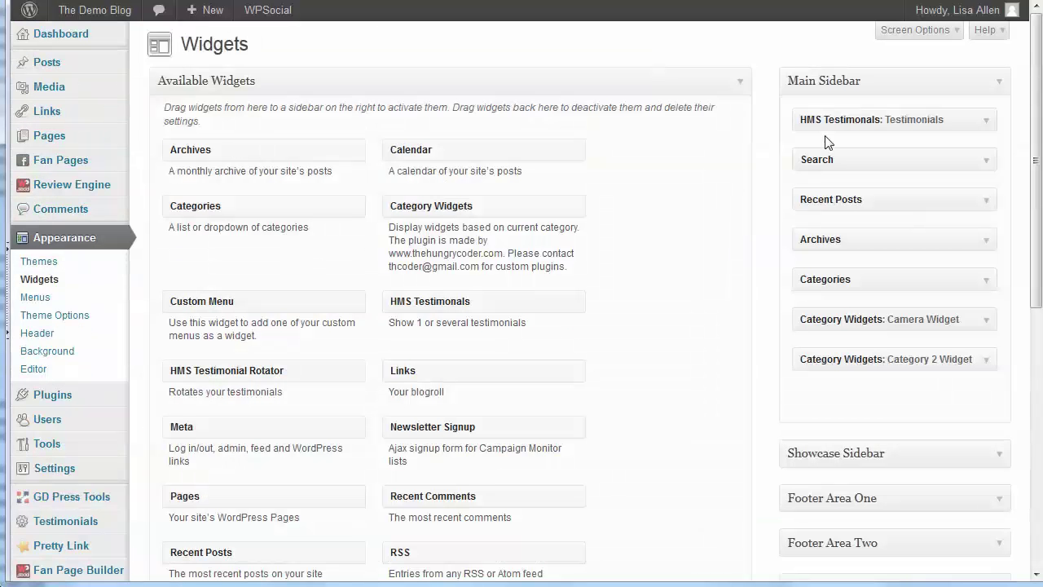
pyautogui.click(987, 126)
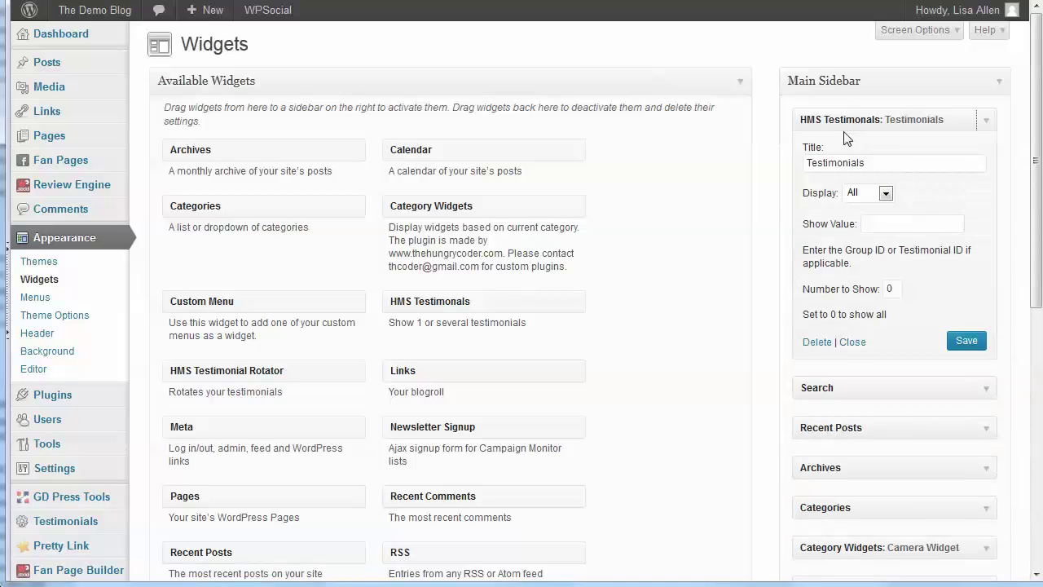
pyautogui.click(880, 225)
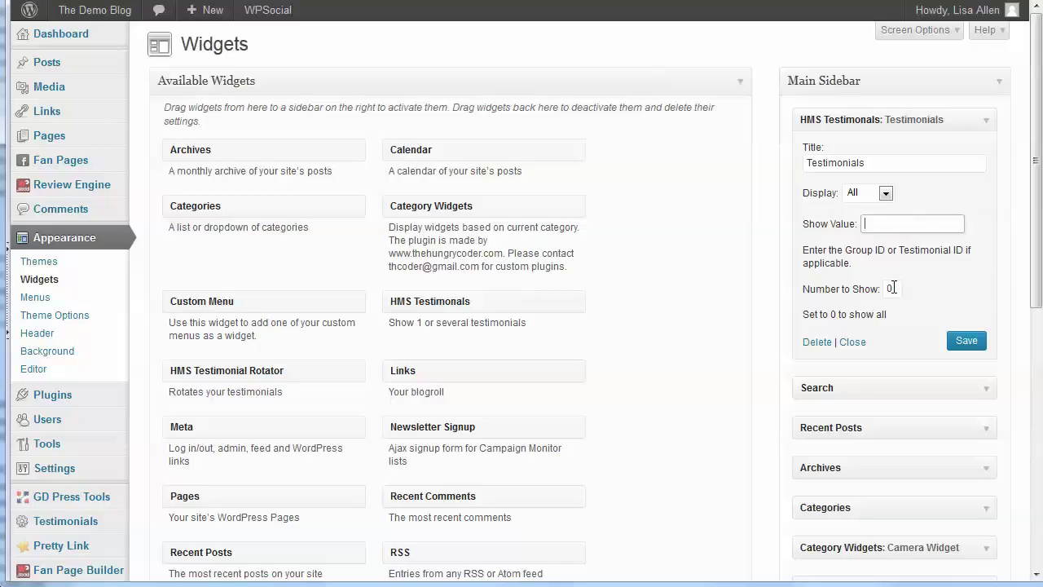
pyautogui.moveTo(894, 288); pyautogui.dragTo(883, 289)
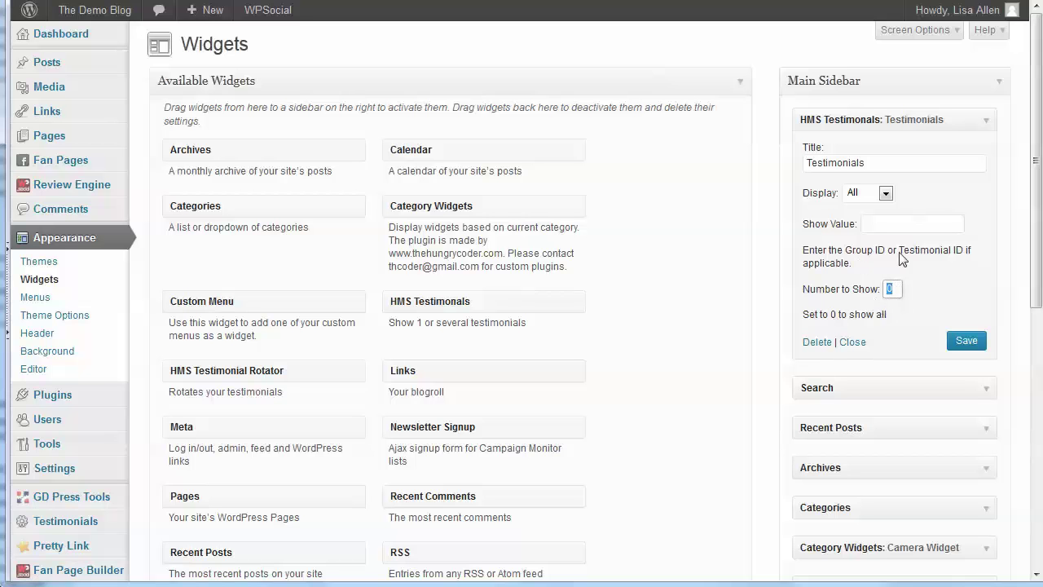
pyautogui.click(816, 342)
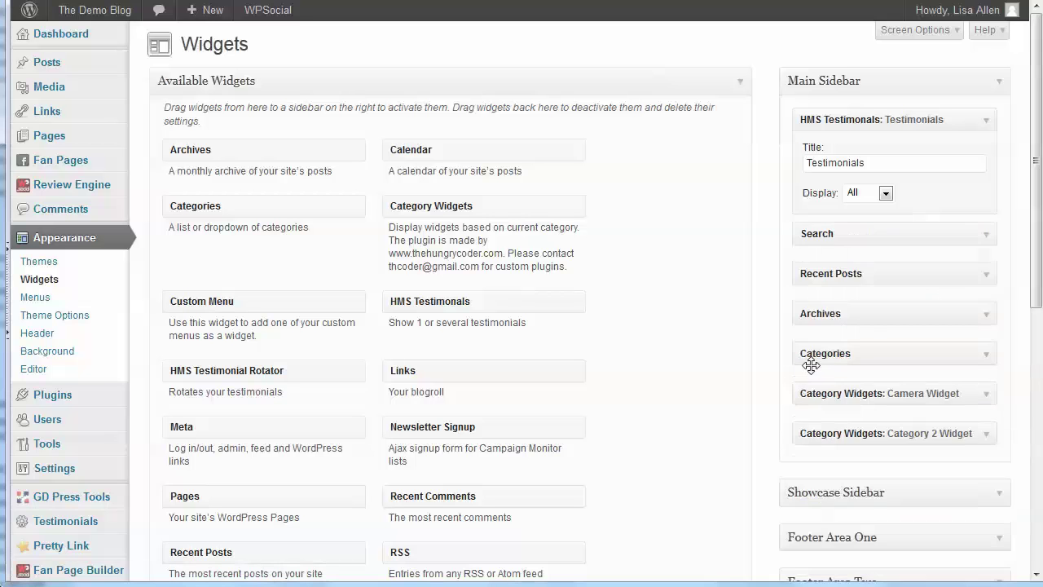
# - Add the HMS Testimonial Rotator widget as the first widget of the Main Sidebar
pyautogui.scroll(-2, 522, 373)
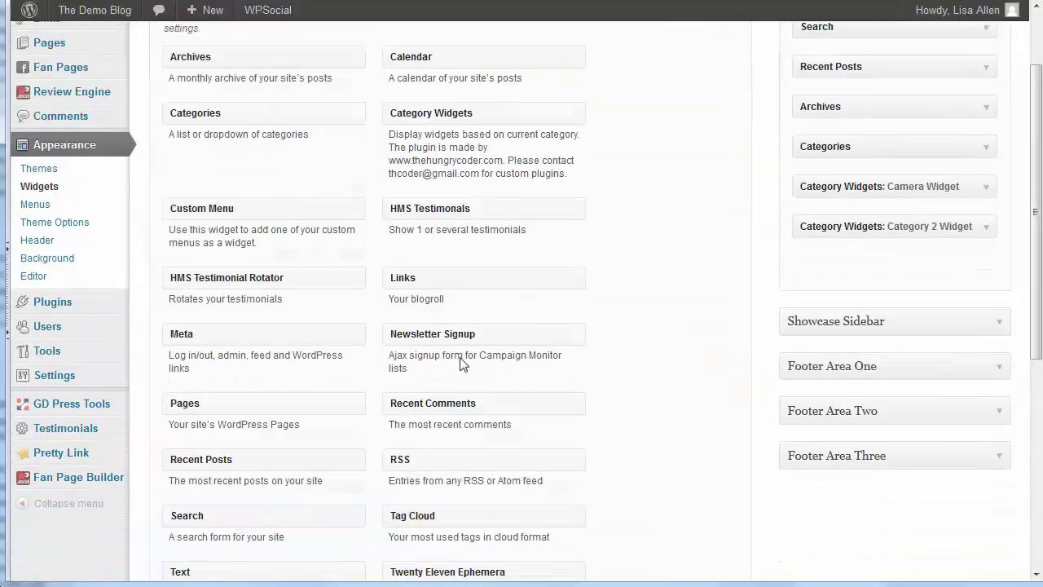
pyautogui.moveTo(251, 273); pyautogui.dragTo(872, 34)
pyautogui.scroll(2, 872, 122)
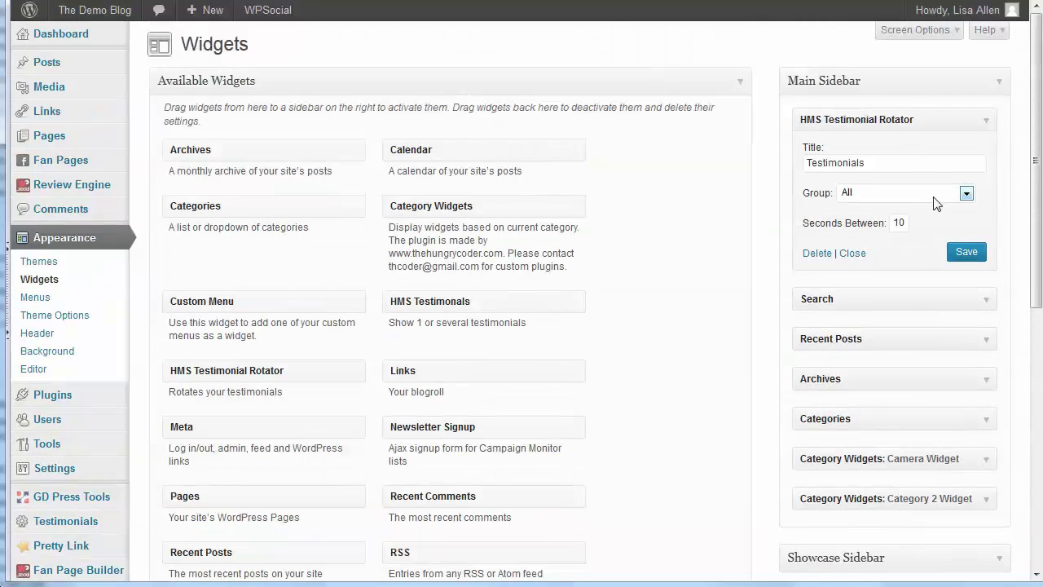
# - Save the rotator widget with group All and 10 seconds between testimonials, and check the sidebar on the blog
pyautogui.click(947, 192)
pyautogui.click(905, 210)
pyautogui.doubleClick(898, 223)
pyautogui.click(965, 252)
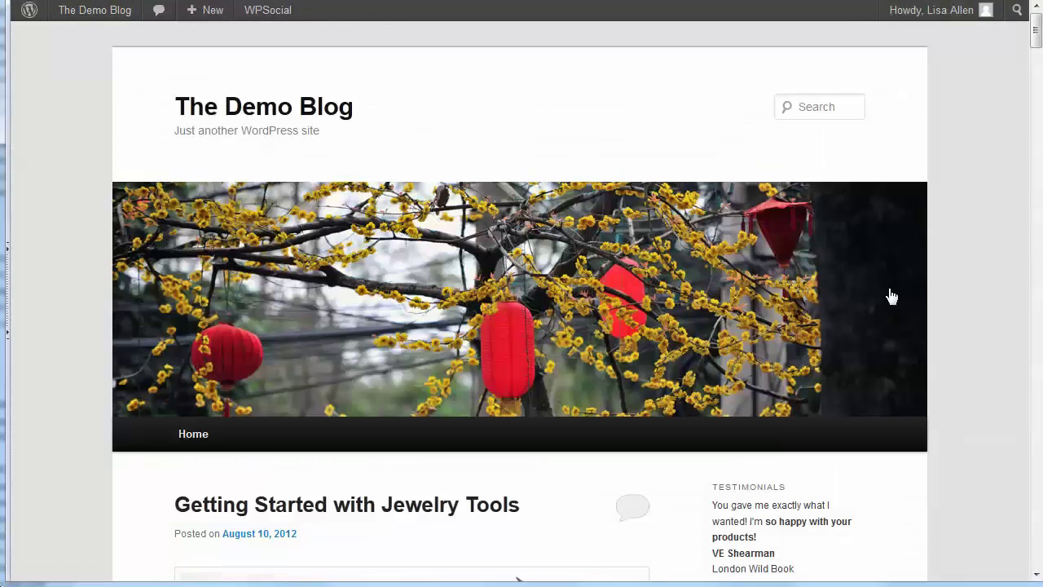
pyautogui.scroll(-3, 885, 290)
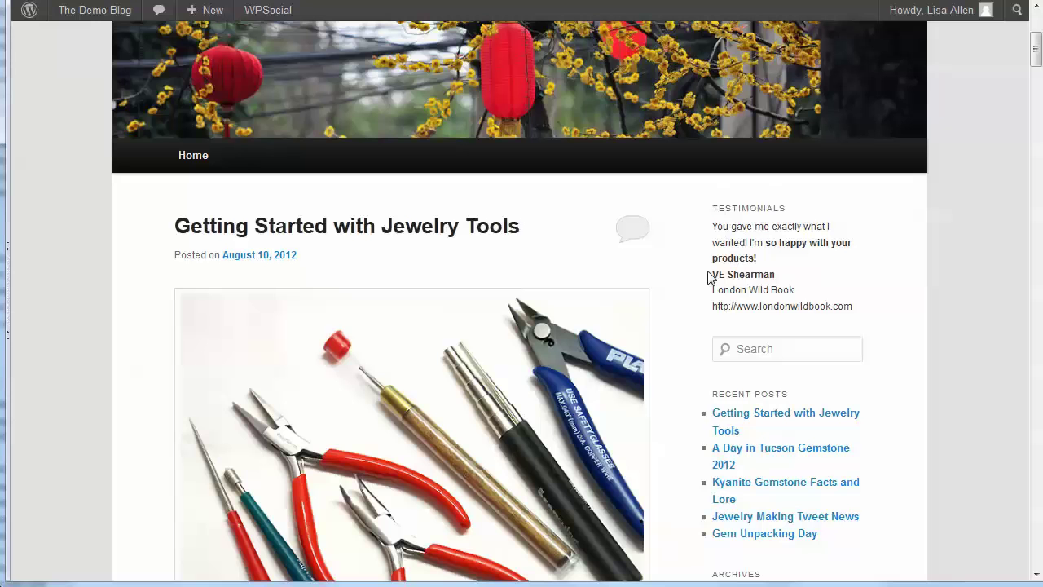